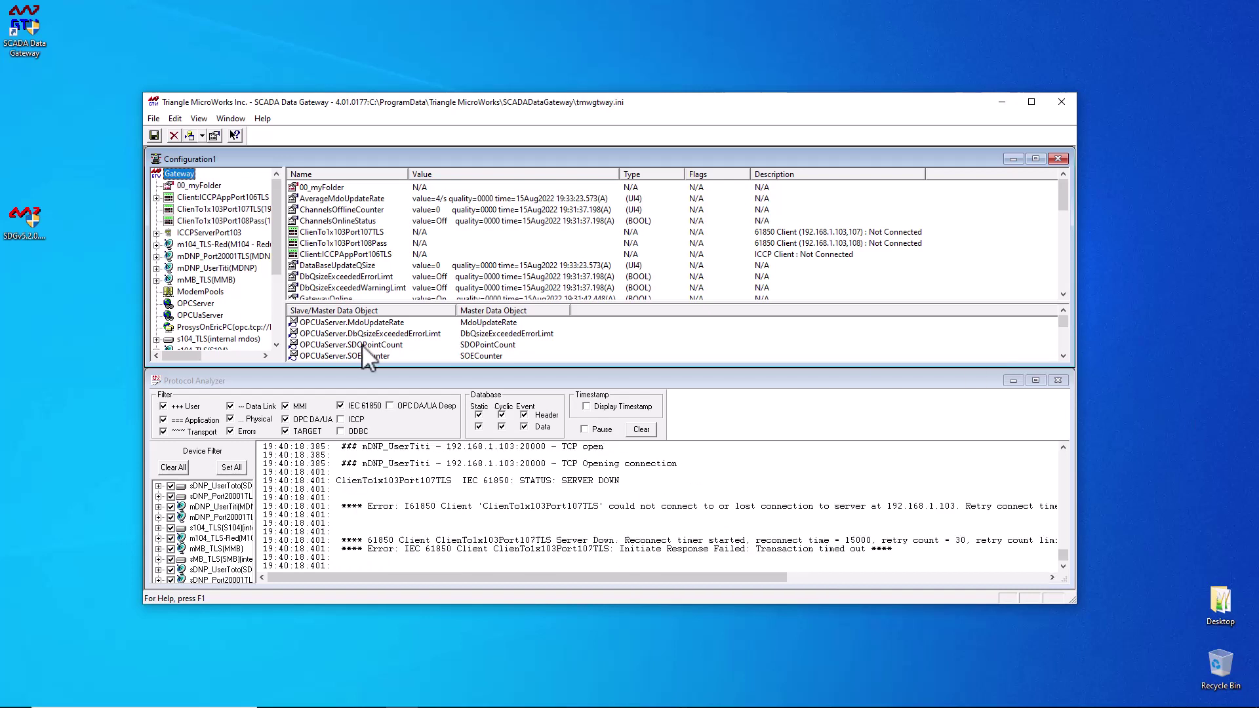
Save the 4.x gateway configuration, then close the gateway without saving again
left_click(154, 121)
left_click(172, 134)
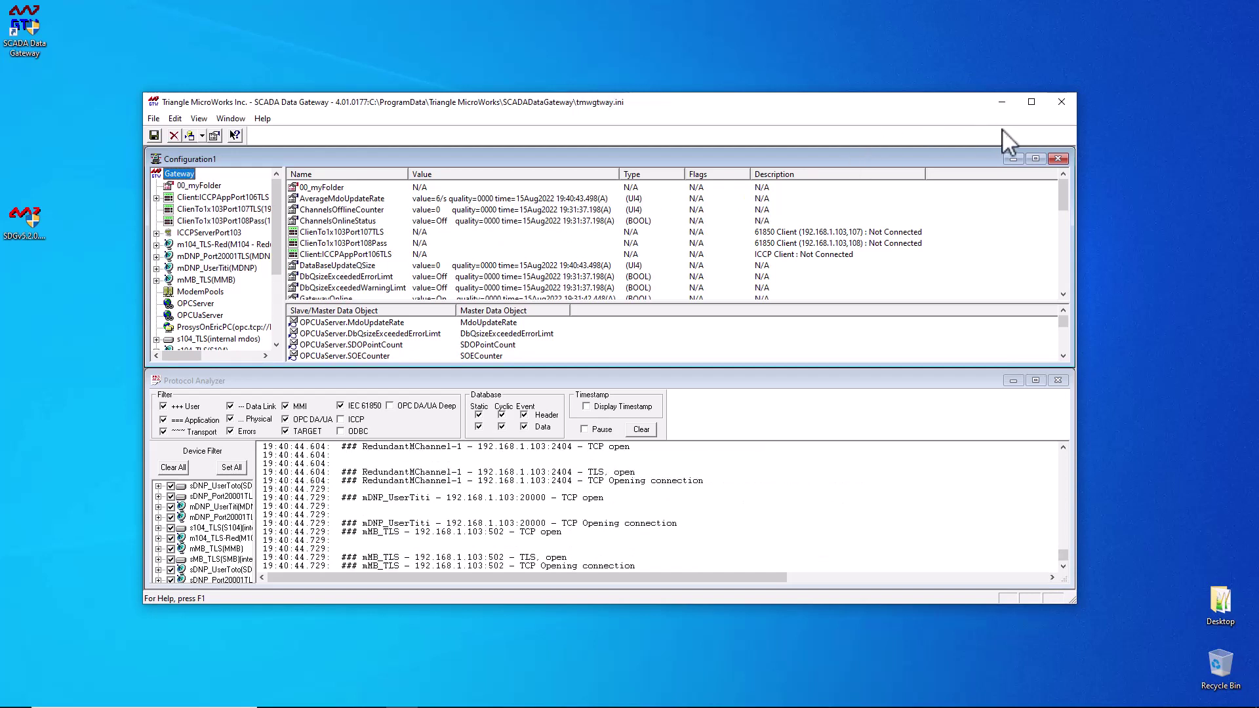
left_click(1062, 101)
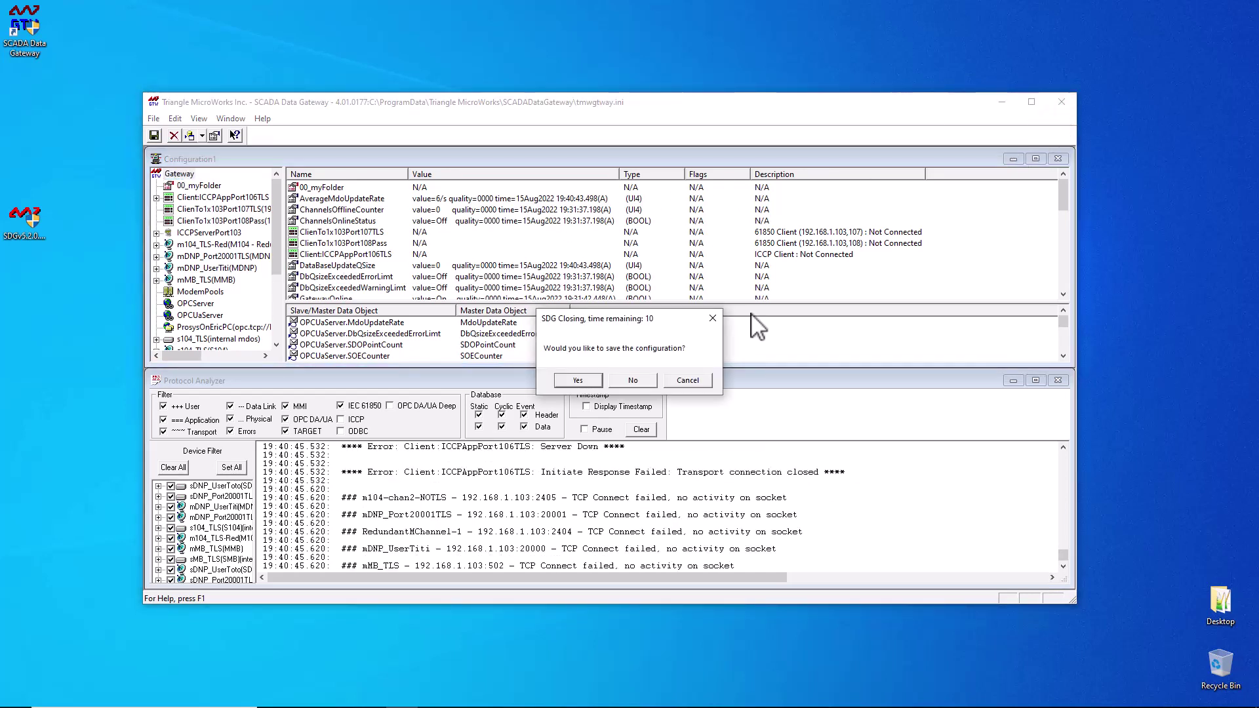
left_click(630, 382)
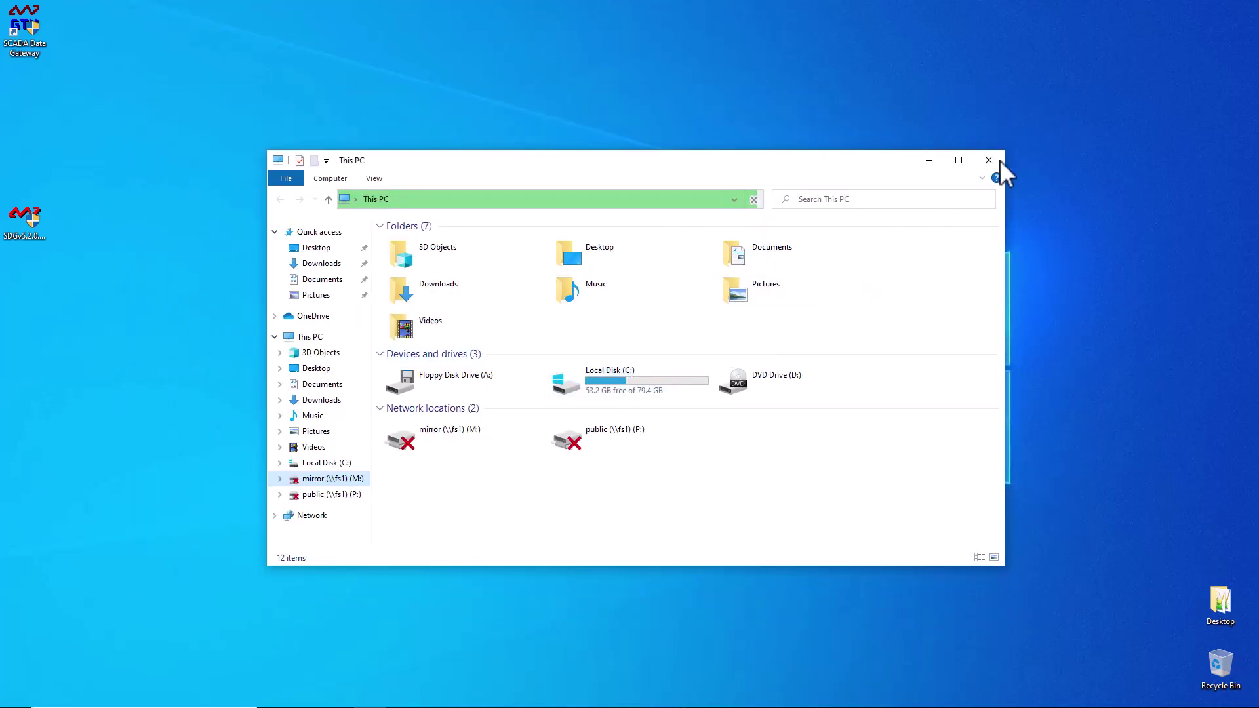
Close This PC, move SDGv5.2.0.20321.exe to the desktop centre and run it as administrator
left_click(996, 157)
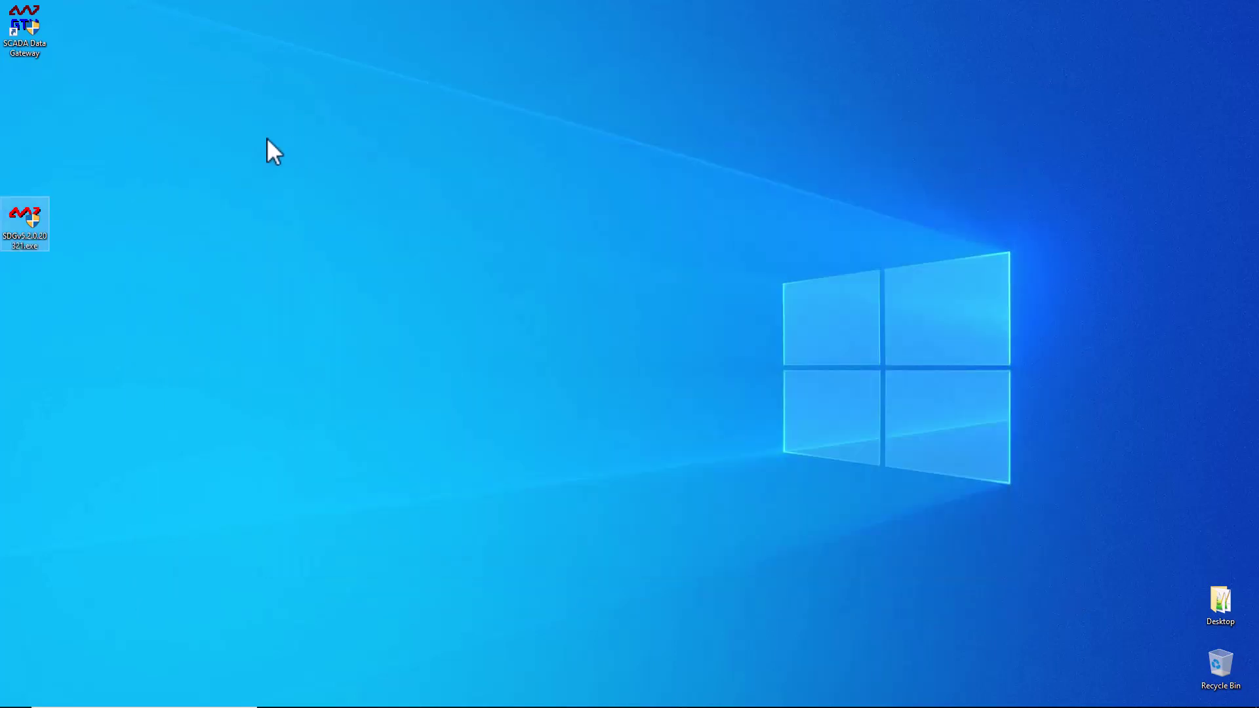
left_click_drag(25, 220, 495, 298)
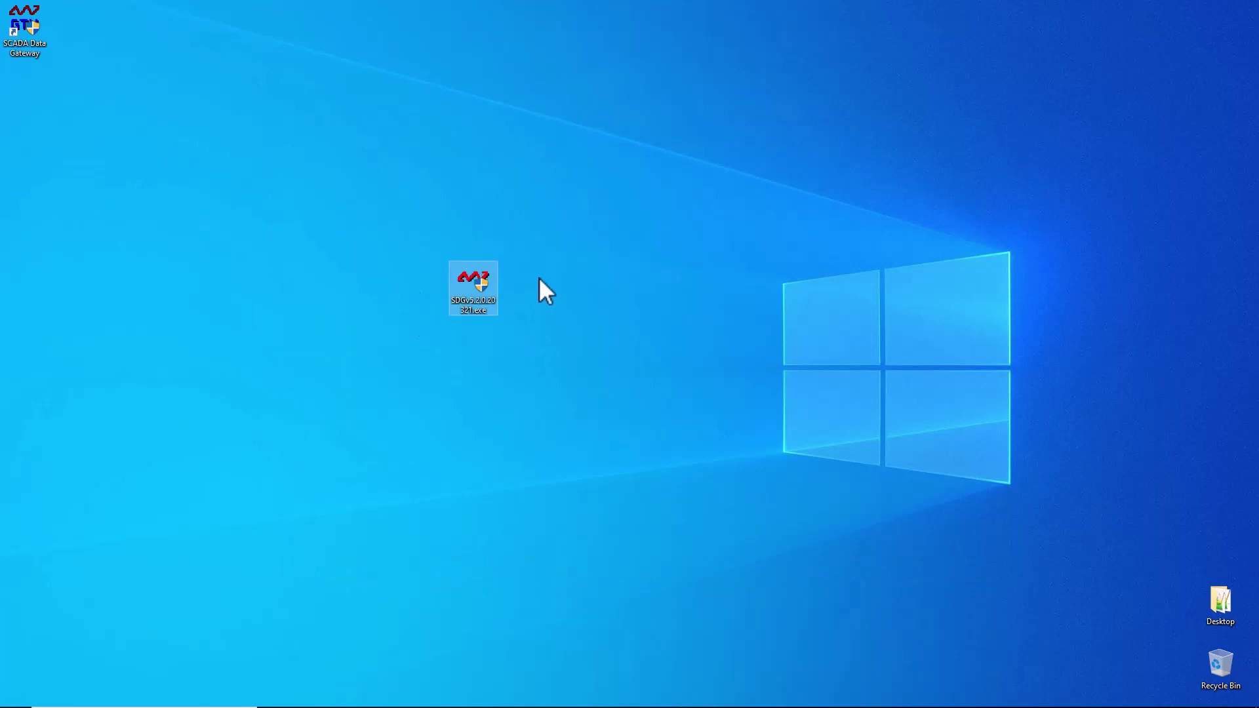
right_click(462, 285)
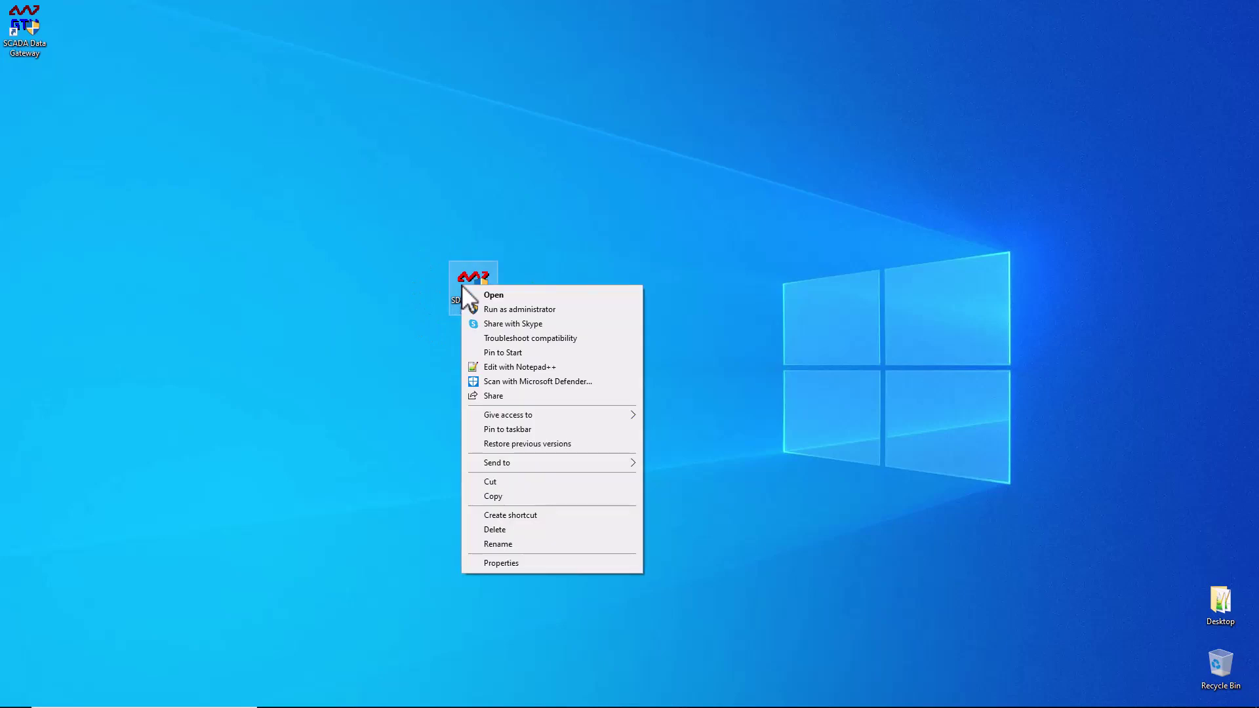
left_click(510, 313)
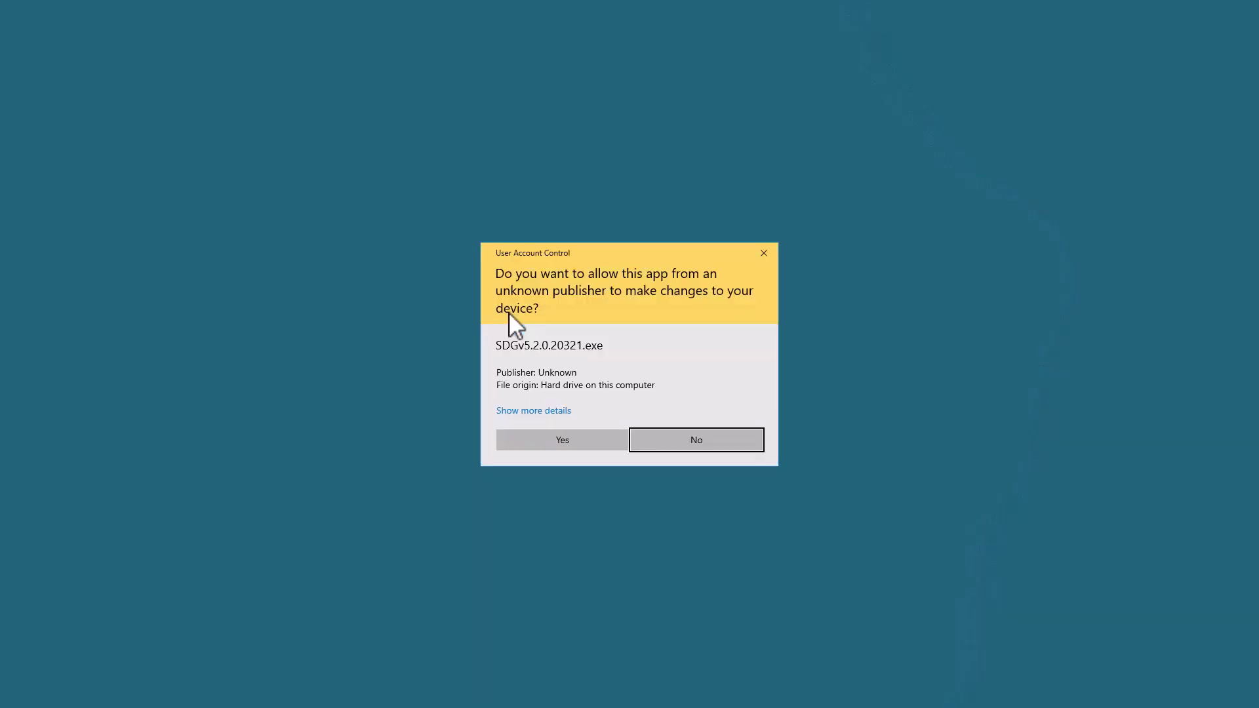
left_click(584, 439)
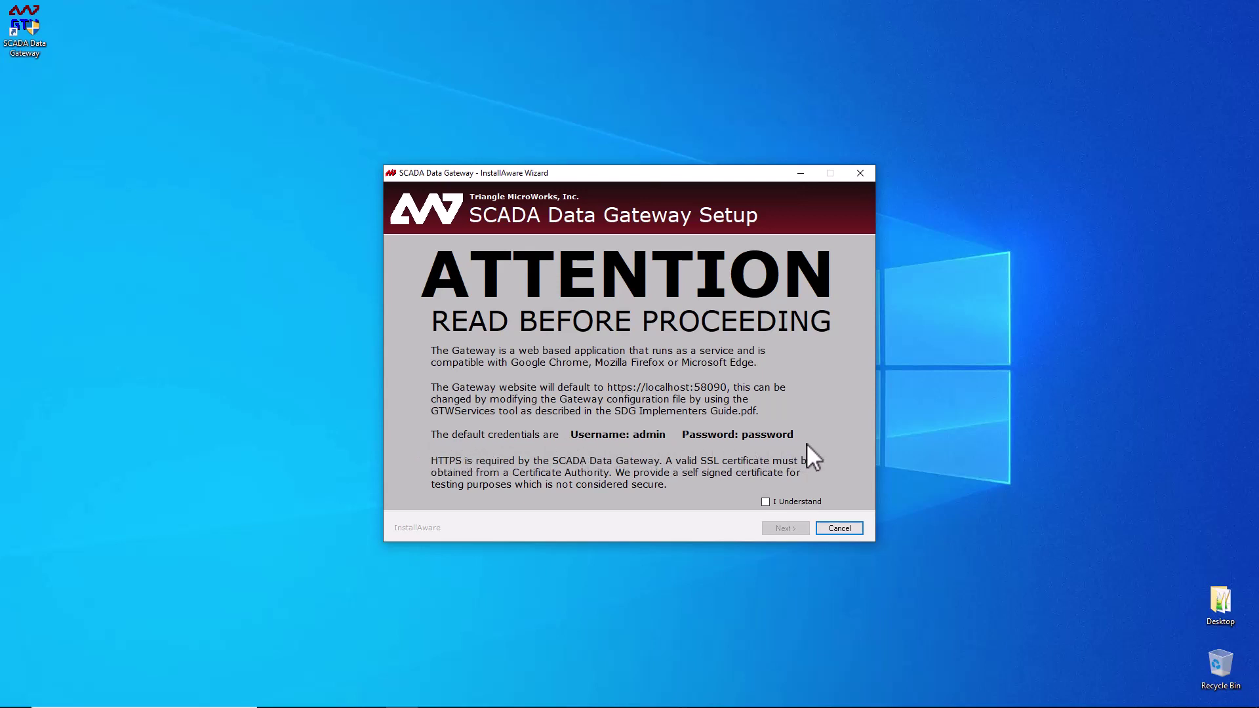
Acknowledge the setup wizard's ATTENTION notice with I Understand and continue to the Welcome page
left_click(768, 502)
left_click(782, 525)
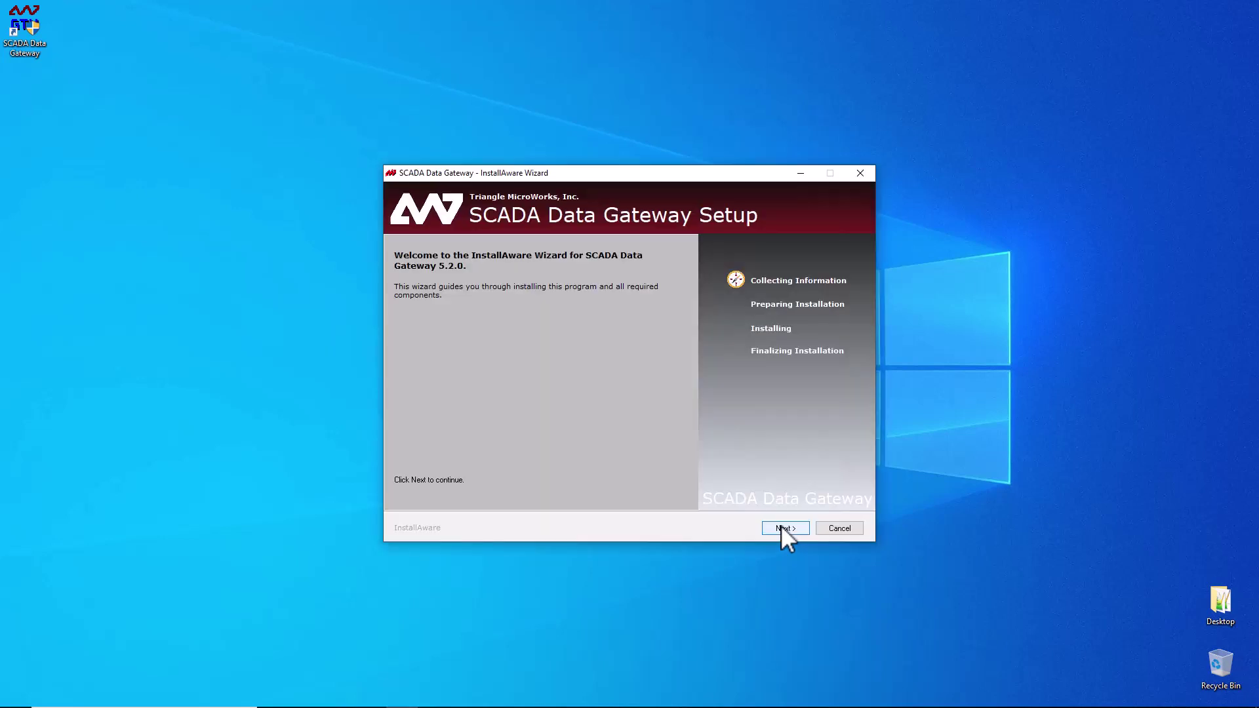
Install SDG 5.2.0 with default settings and continue past the Final Configuration page
left_click(781, 525)
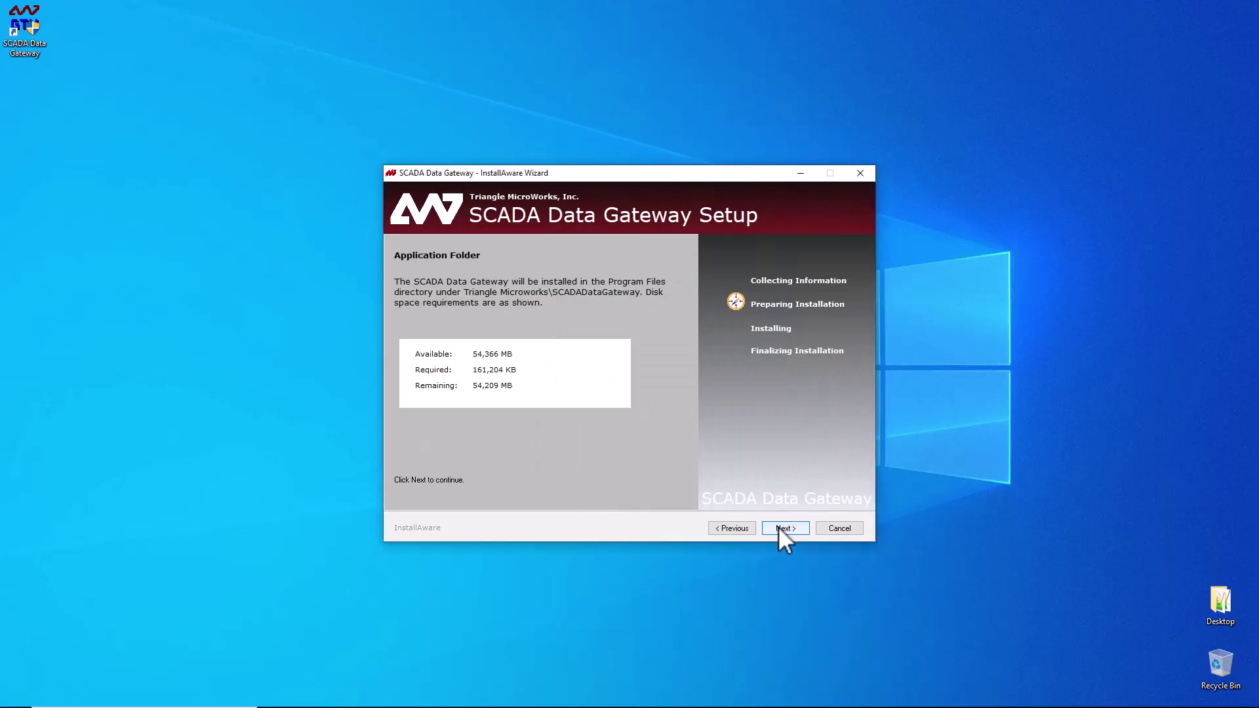
left_click(778, 526)
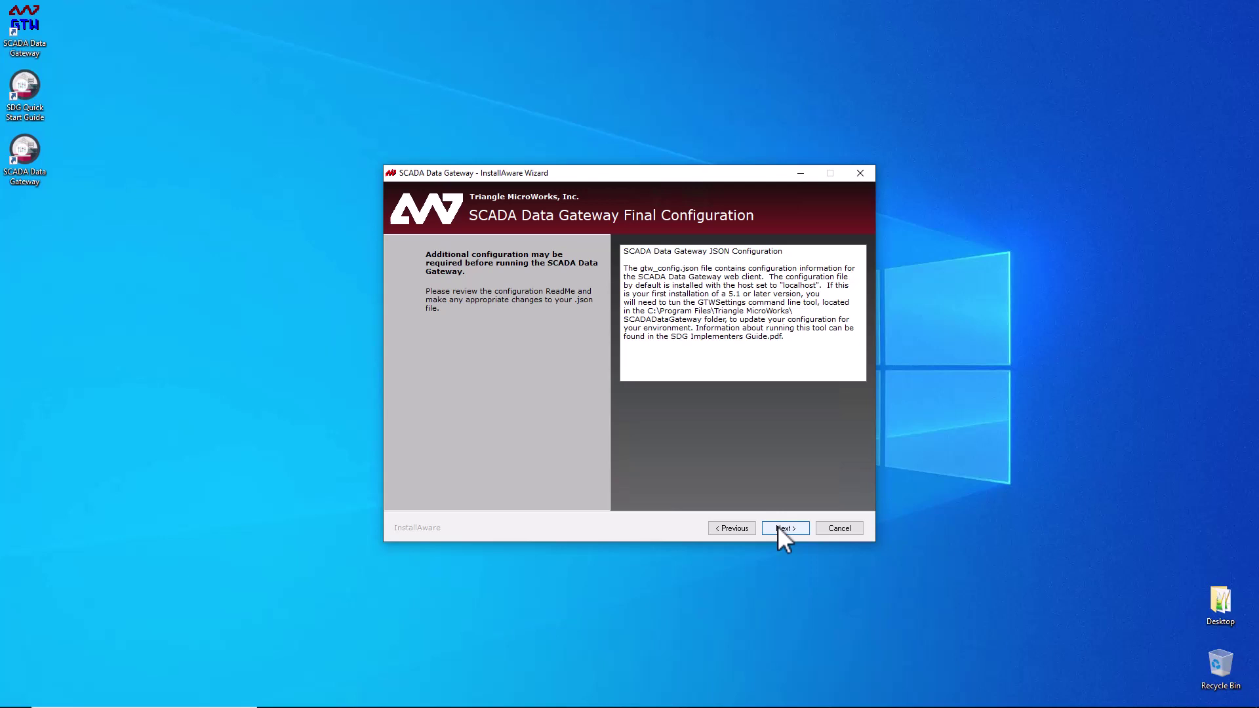
left_click(780, 528)
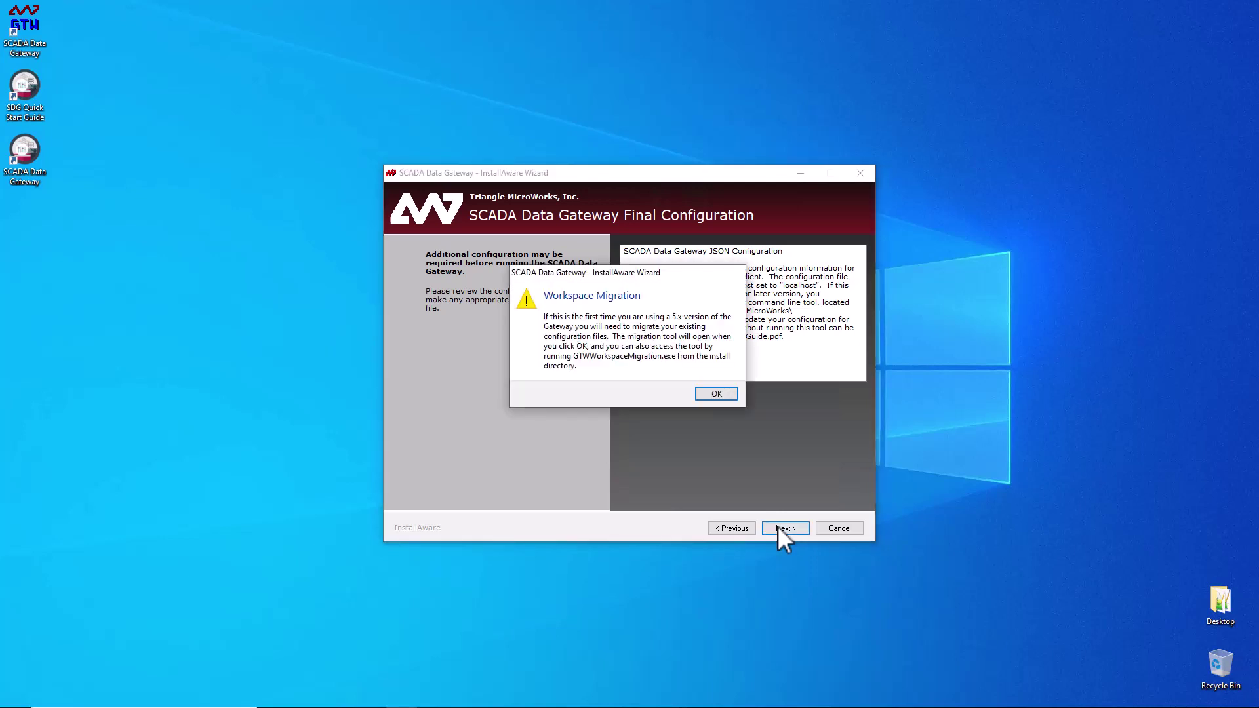
Acknowledge the Workspace Migration notice, centre the migration tool and browse for an INI file
left_click(716, 394)
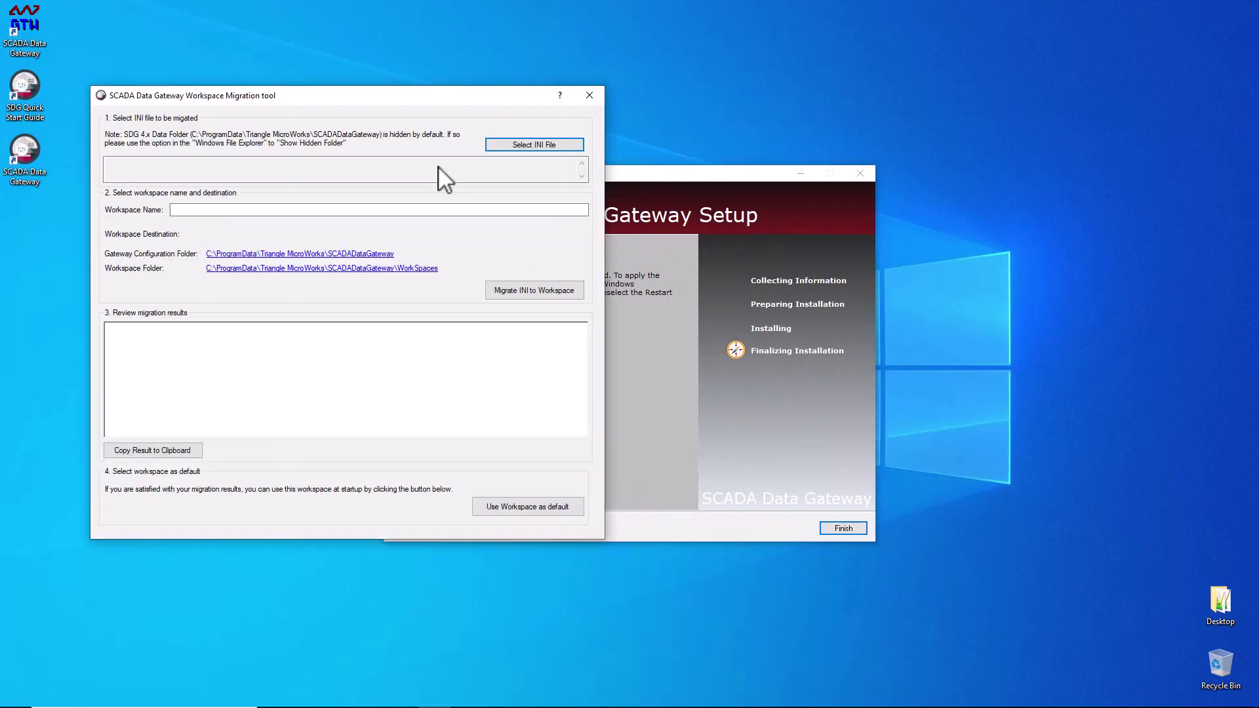
left_click_drag(310, 102, 581, 146)
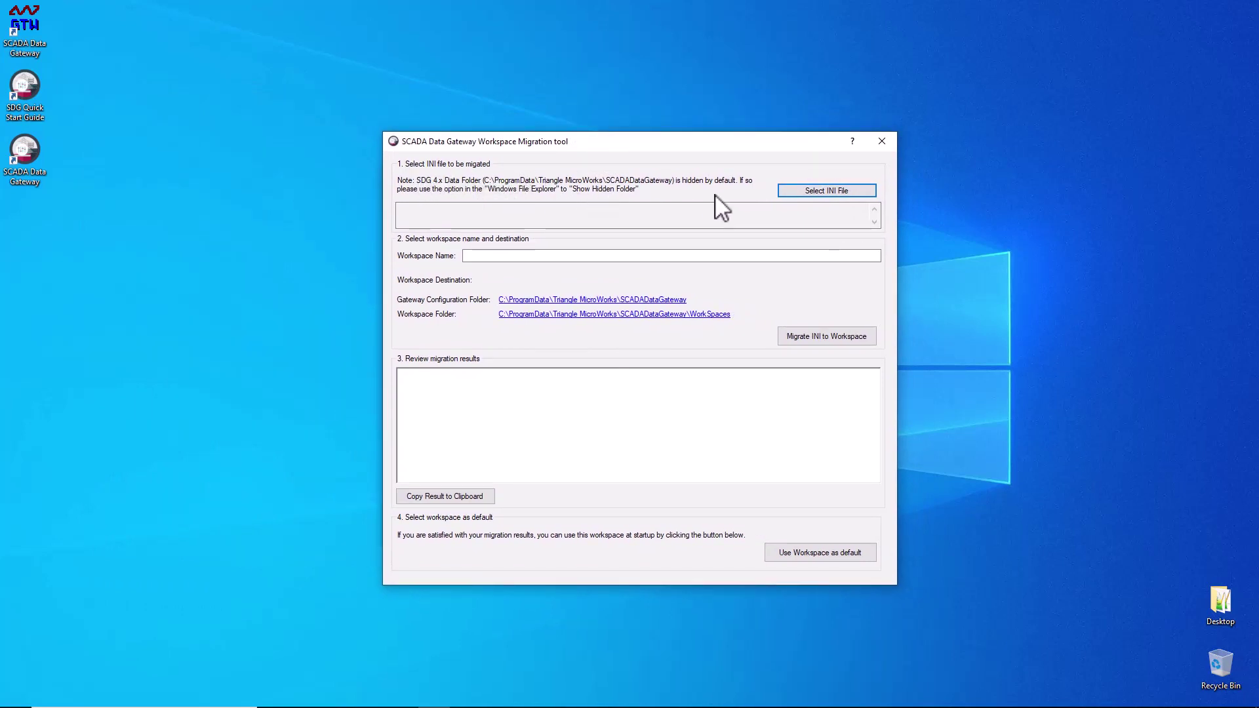
left_click(825, 192)
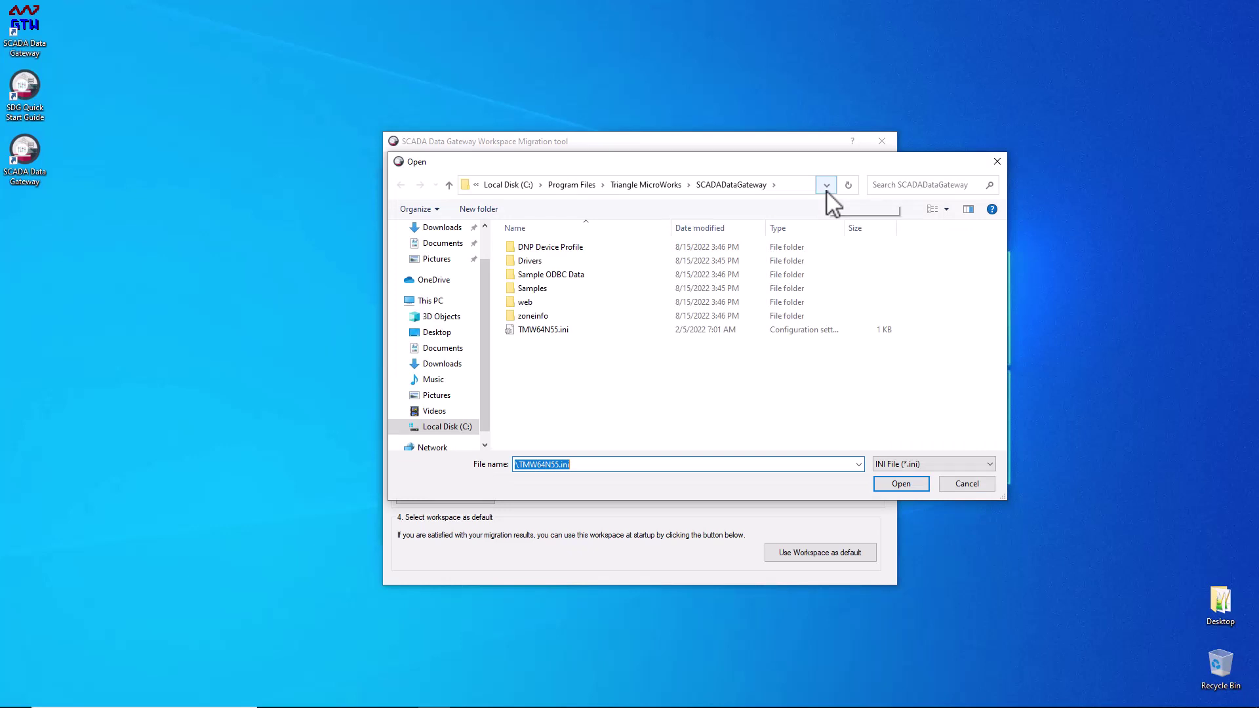
Load tmwgtway.ini from C:\ProgramData\Triangle MicroWorks\SCADADataGateway into the migration tool
left_click(508, 185)
double_click(562, 306)
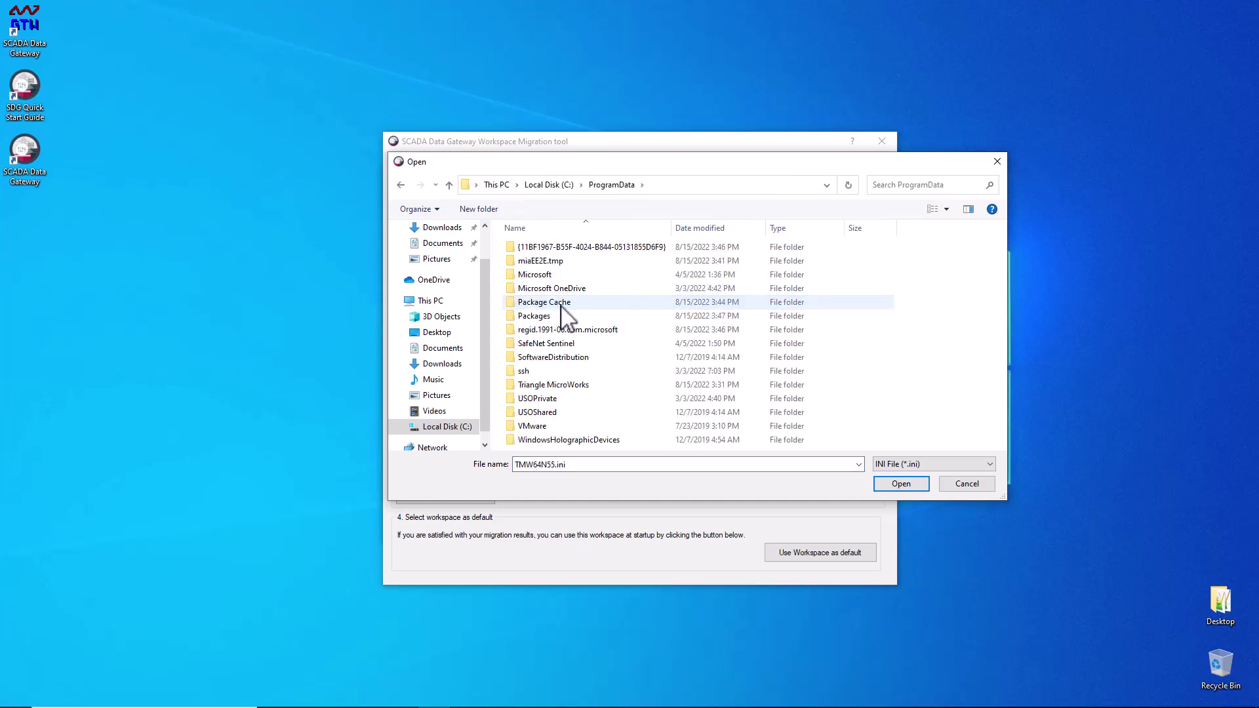
double_click(560, 386)
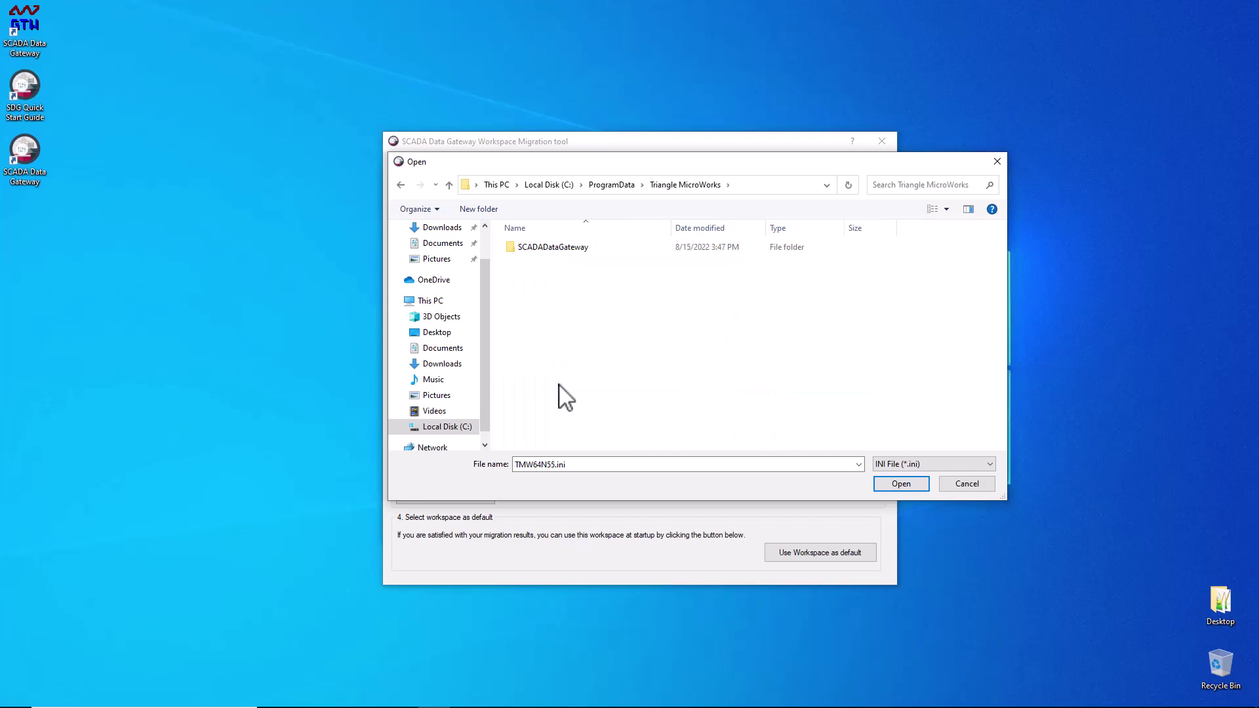
double_click(572, 249)
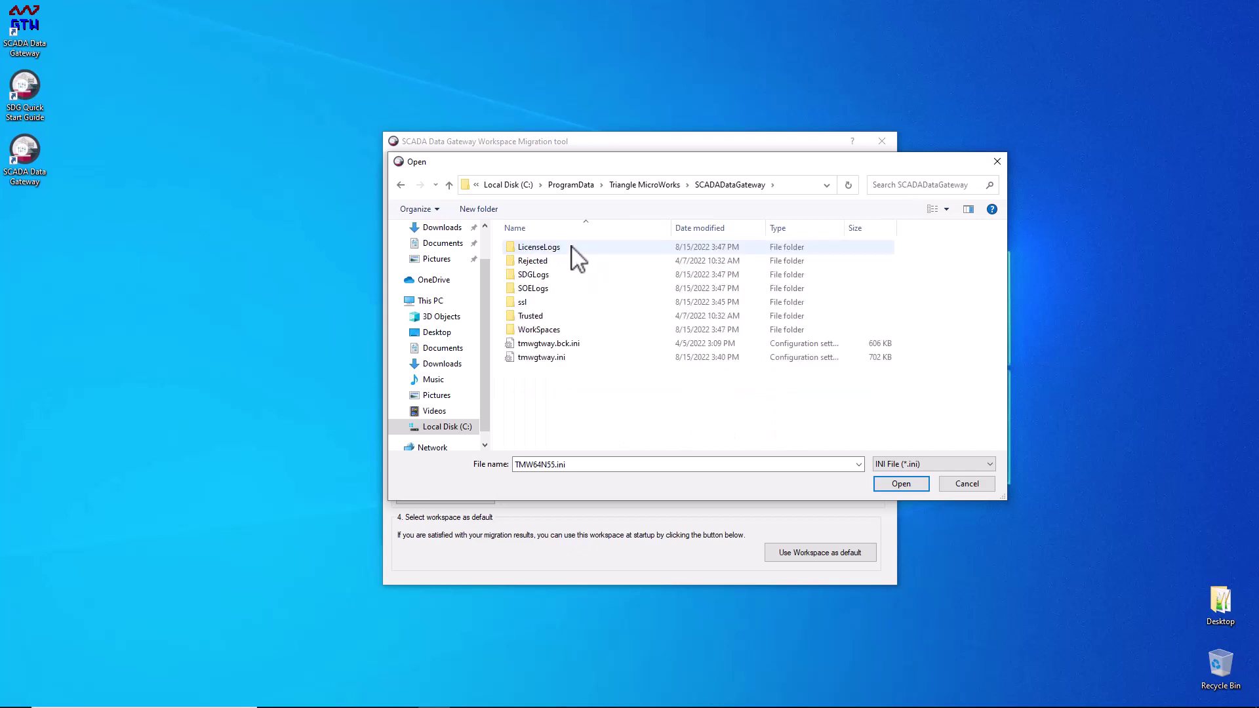
left_click(563, 358)
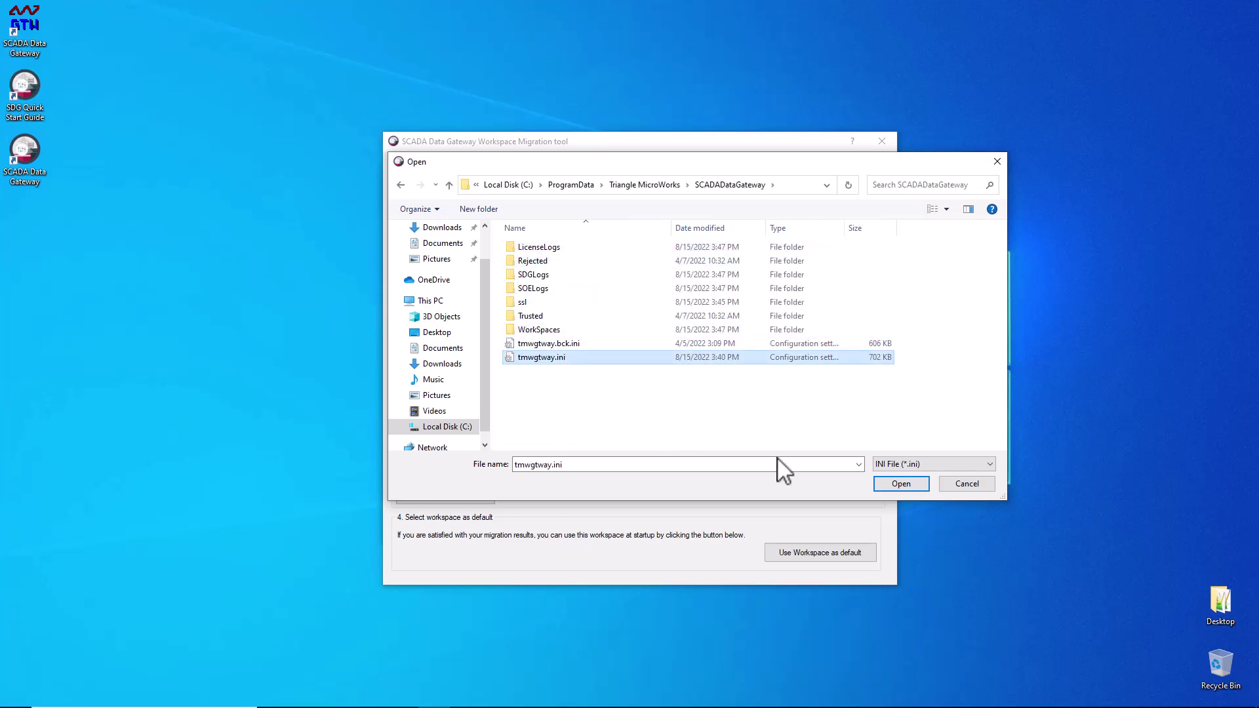
left_click(909, 485)
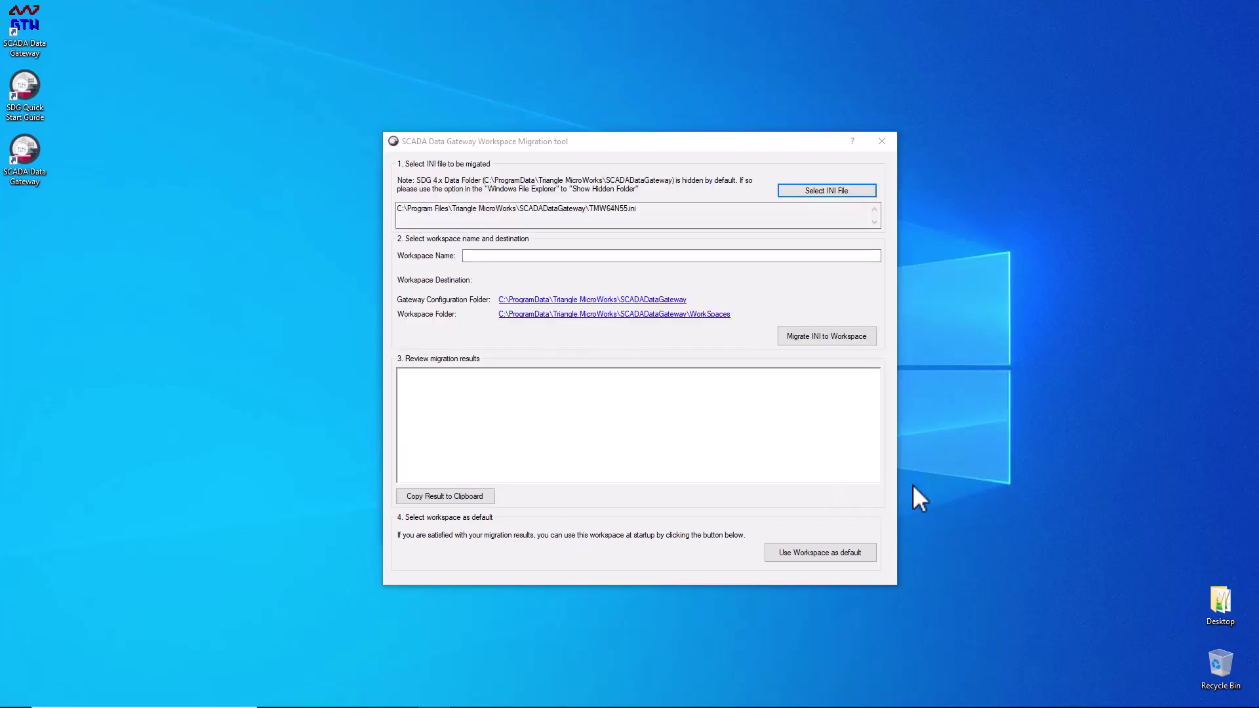
Replace the workspace name with 'MigratedWorkspace'
left_click(497, 256)
double_click(497, 257)
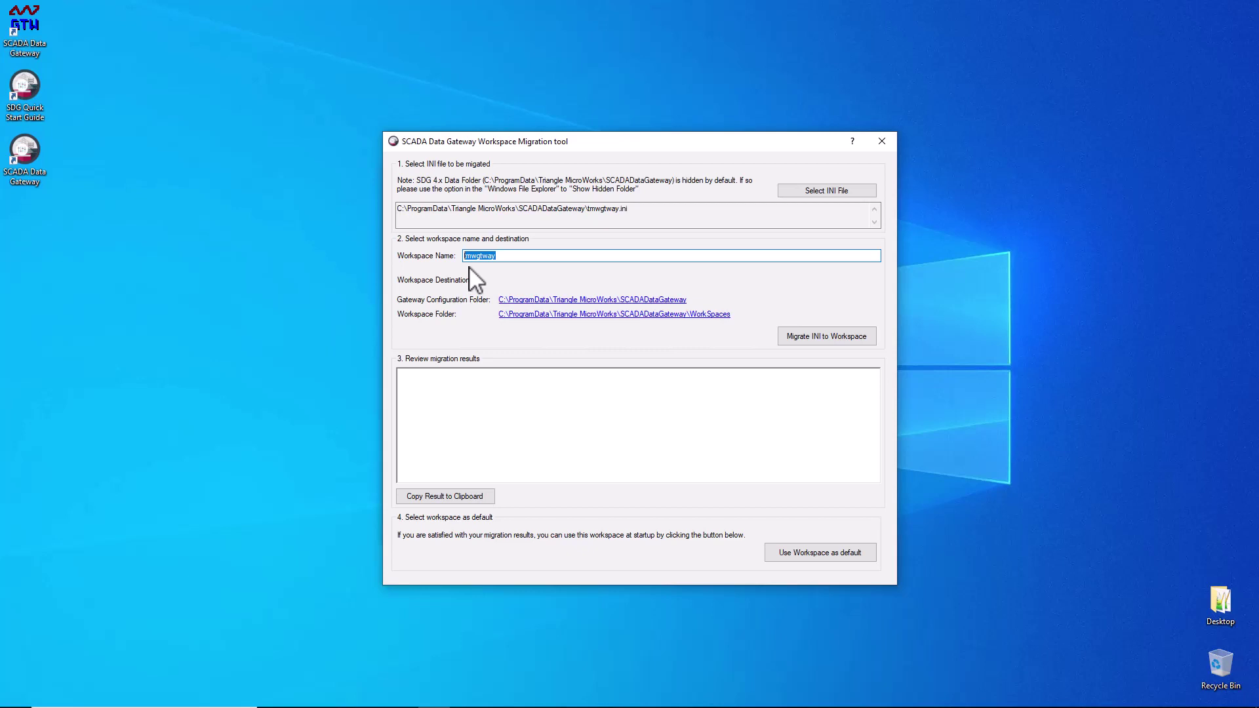
type("MigratedWork")
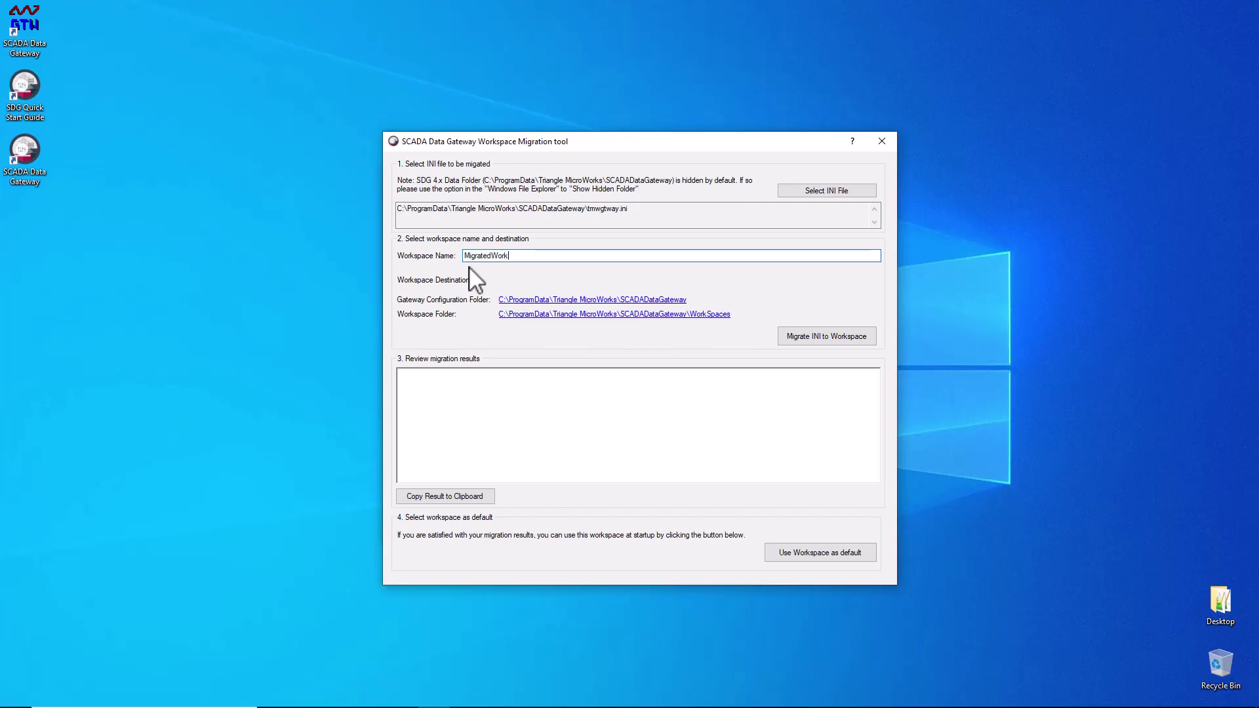
type("space")
Migrate tmwgtway.ini into MigratedWorkspace and highlight the 0 Error(s) result line
left_click(801, 337)
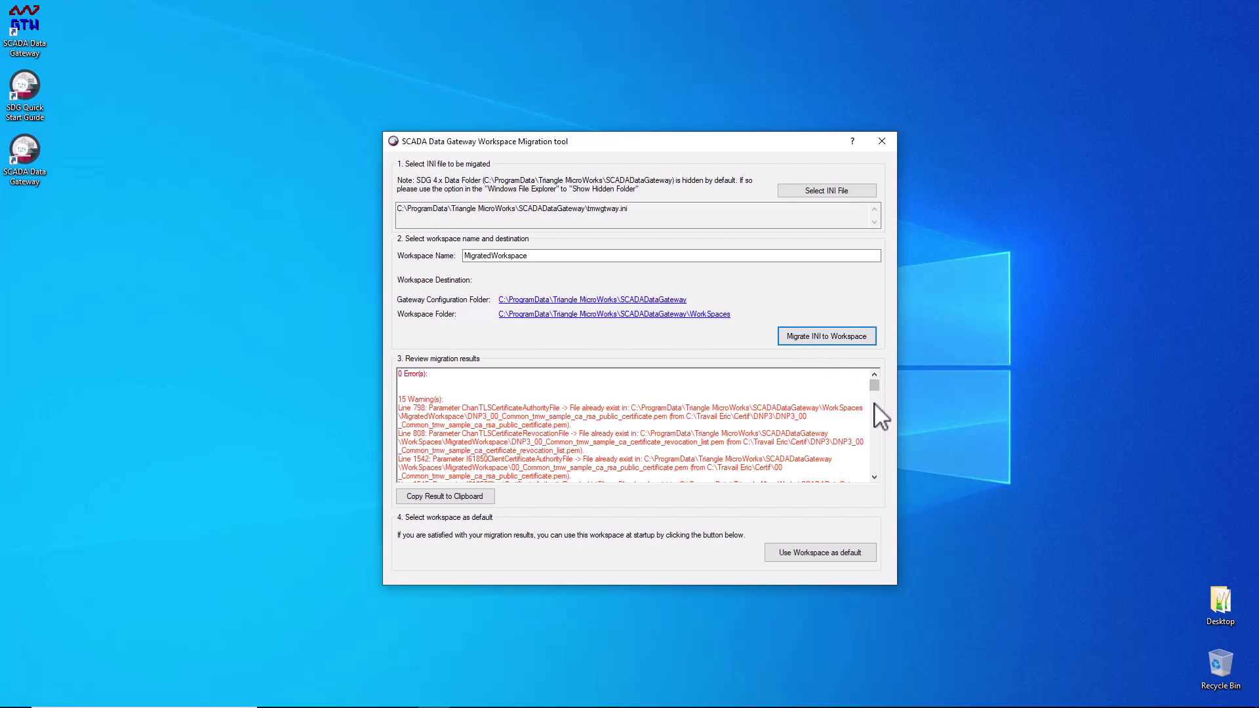
mouse_move(877, 388)
left_mouse_down()
mouse_move(875, 477)
mouse_move(886, 385)
left_mouse_up()
left_click_drag(428, 374, 398, 374)
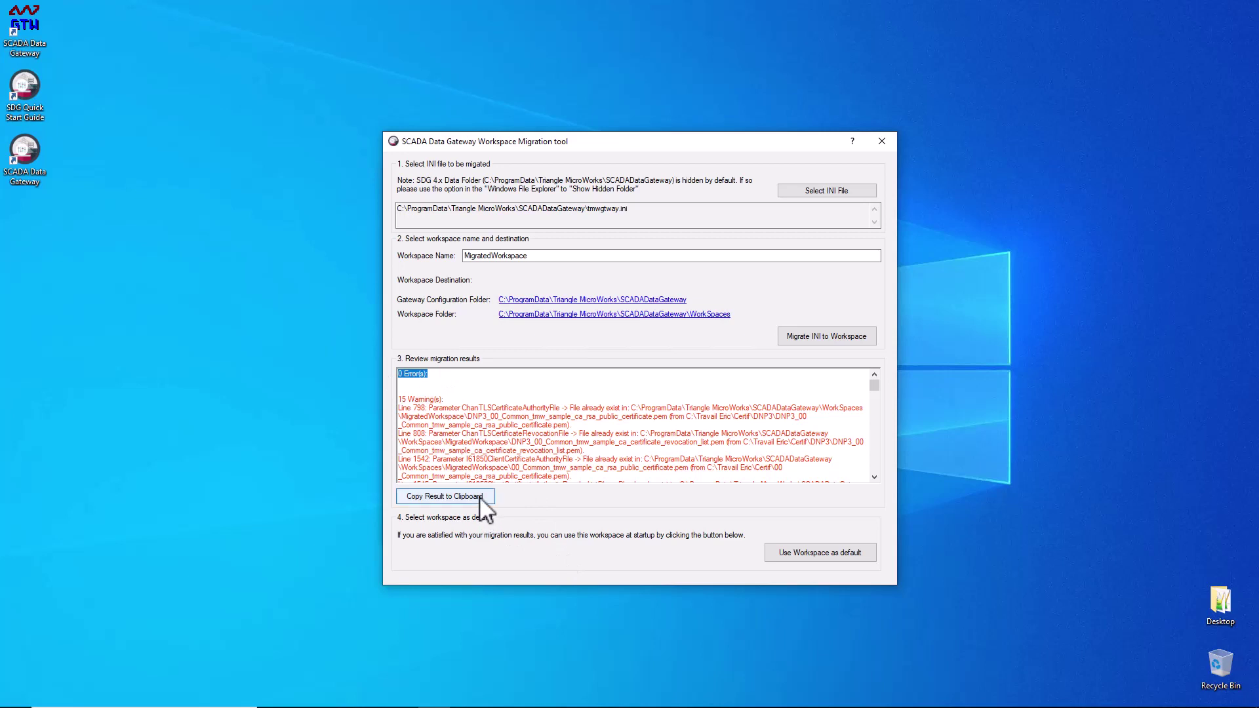
Set MigratedWorkspace as the default workspace, close the migration tool, and finish setup
left_click(818, 555)
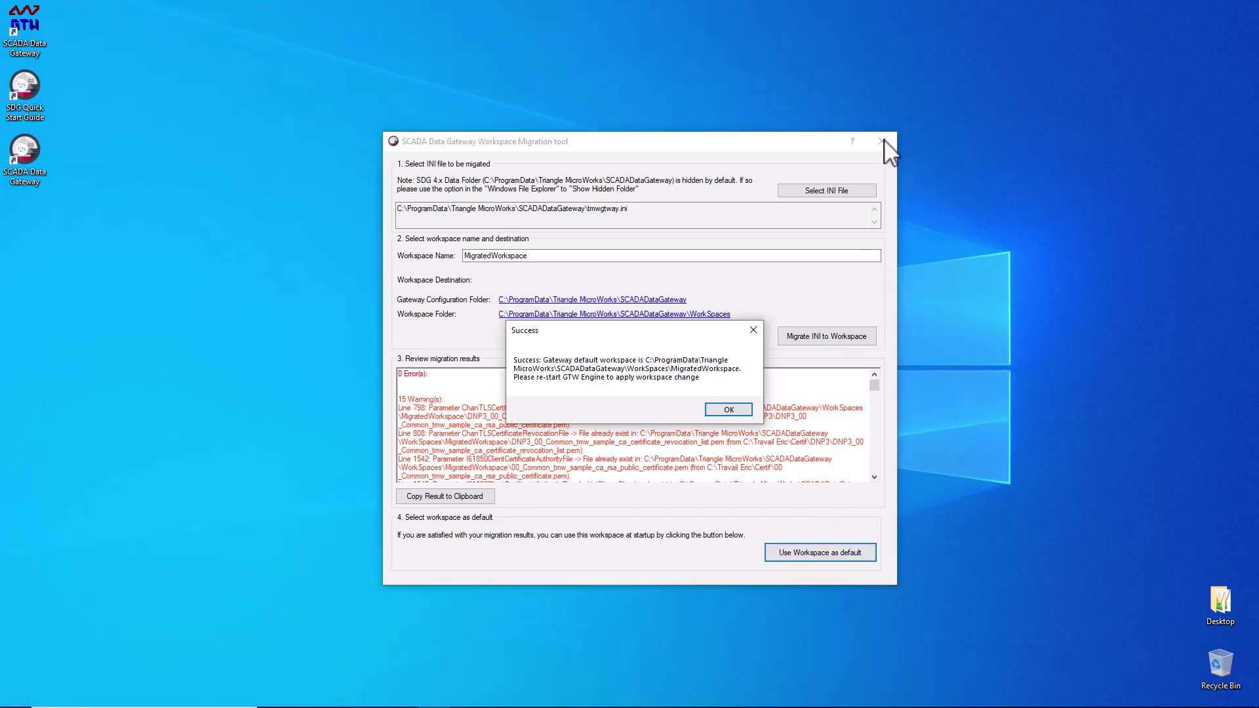
left_click(723, 411)
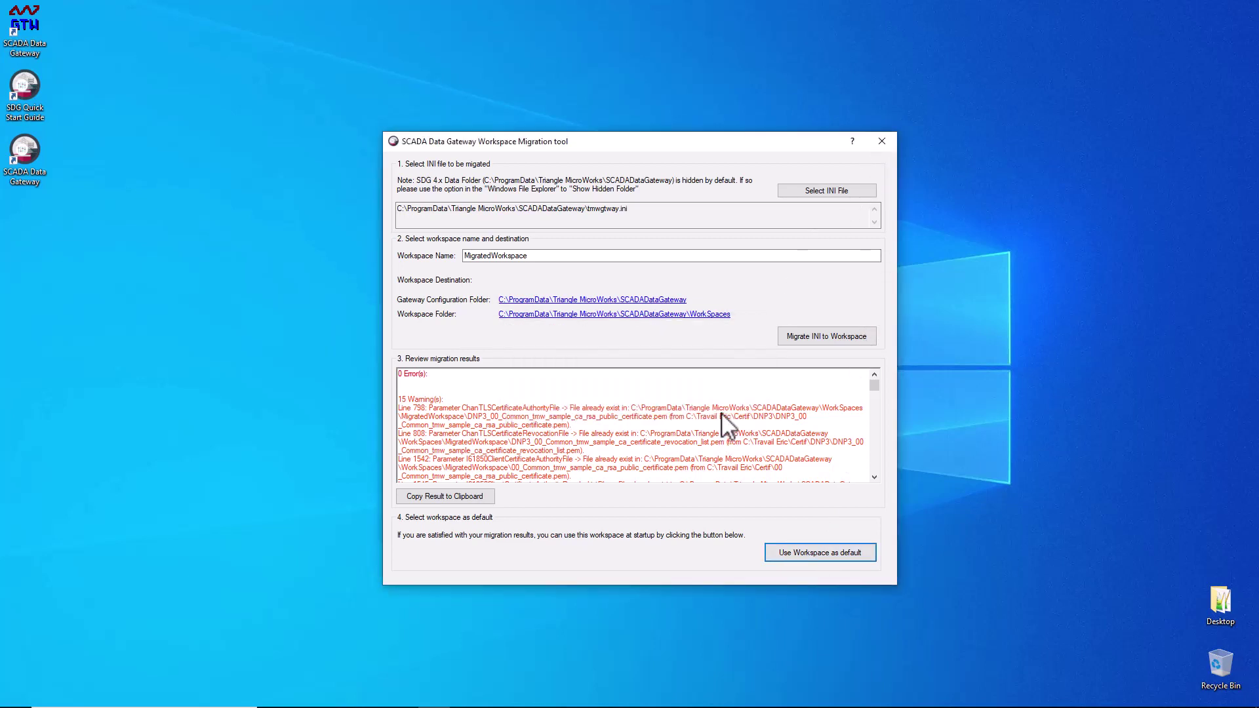
left_click(882, 140)
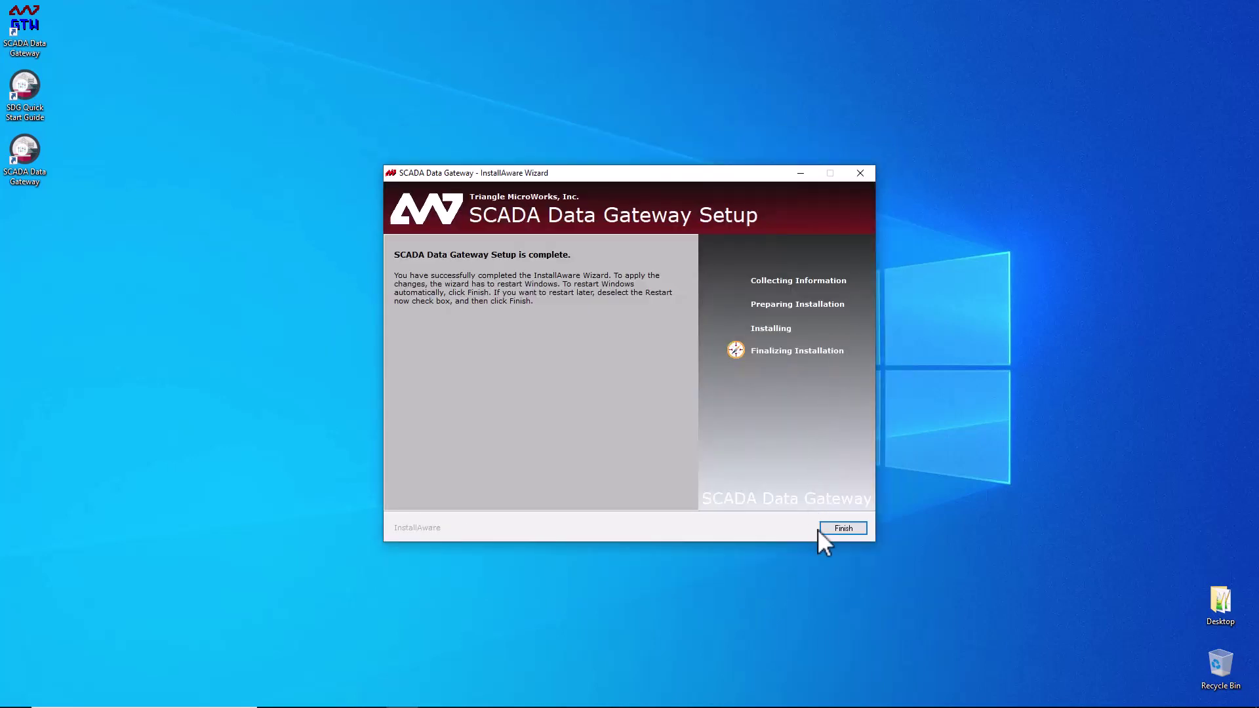
left_click(838, 529)
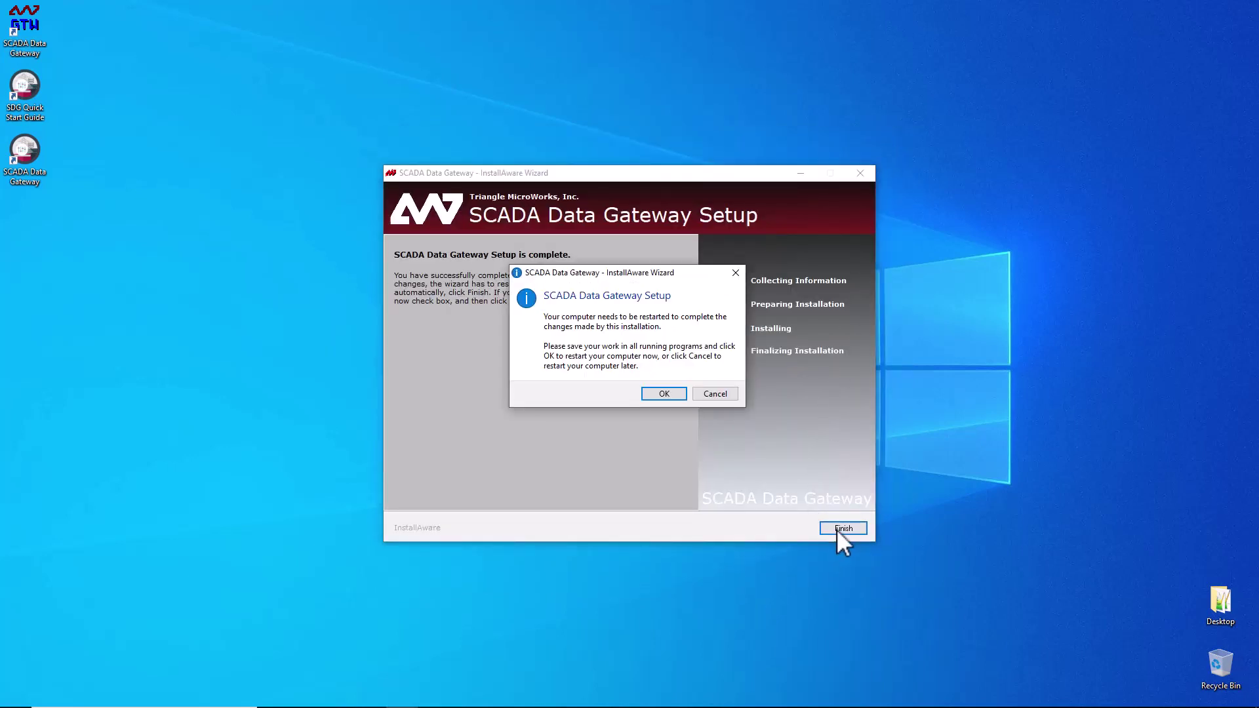